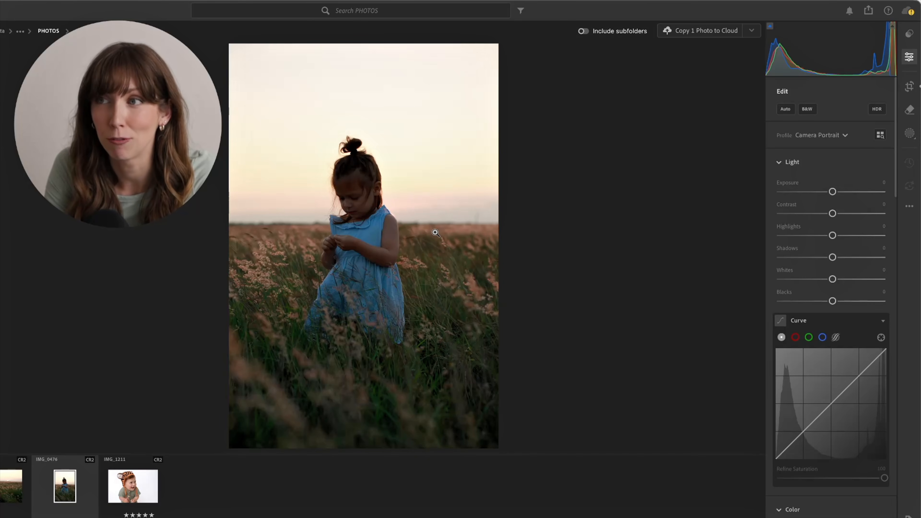
Check the photo's camera and file information, and return to the editing controls
click(909, 517)
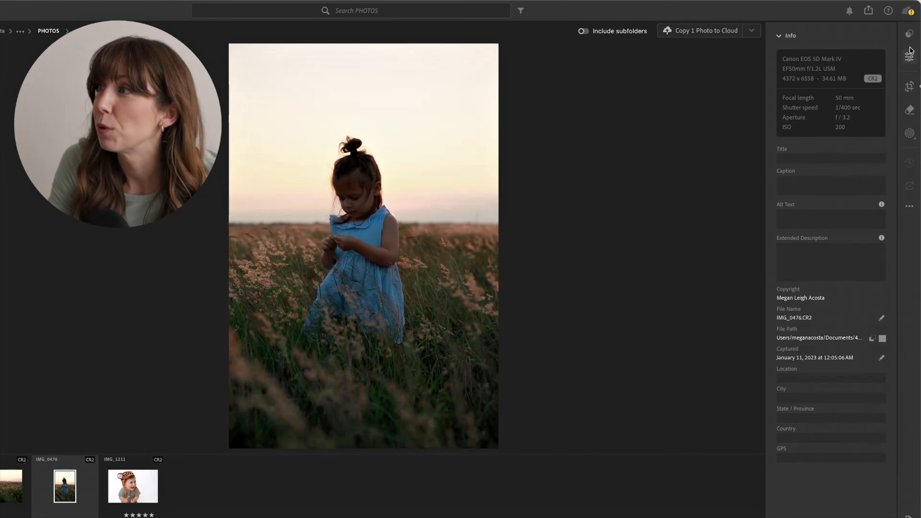
click(910, 56)
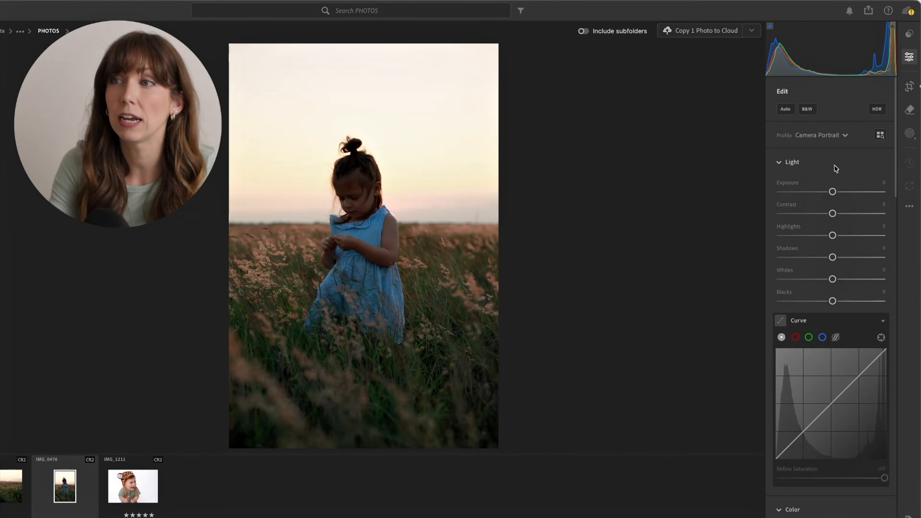
Create a mask that selects the sky and set its Exposure to -0.60 and Highlights to -100
click(910, 133)
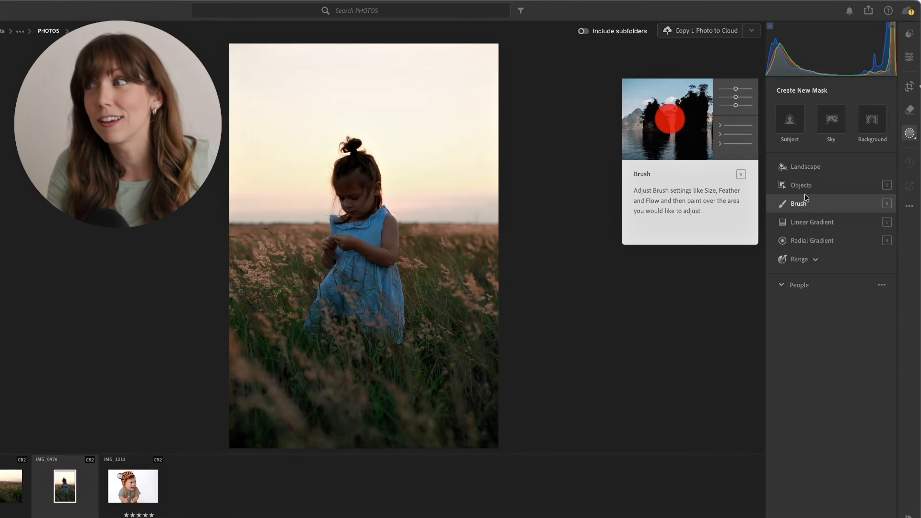
mouse_move(812, 135)
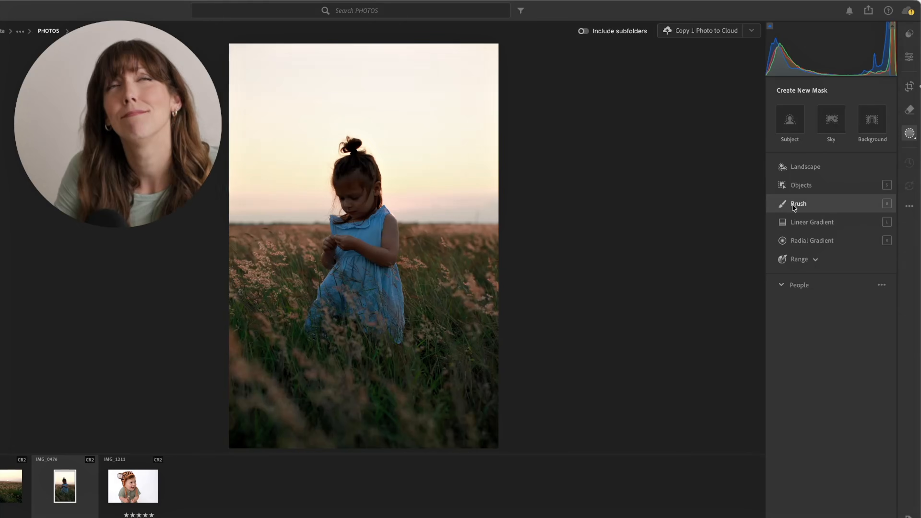
mouse_move(793, 204)
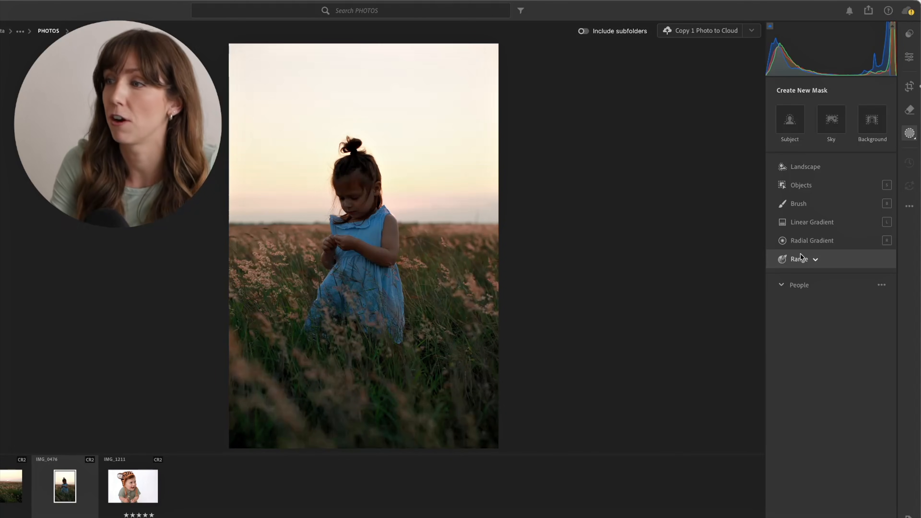
click(834, 126)
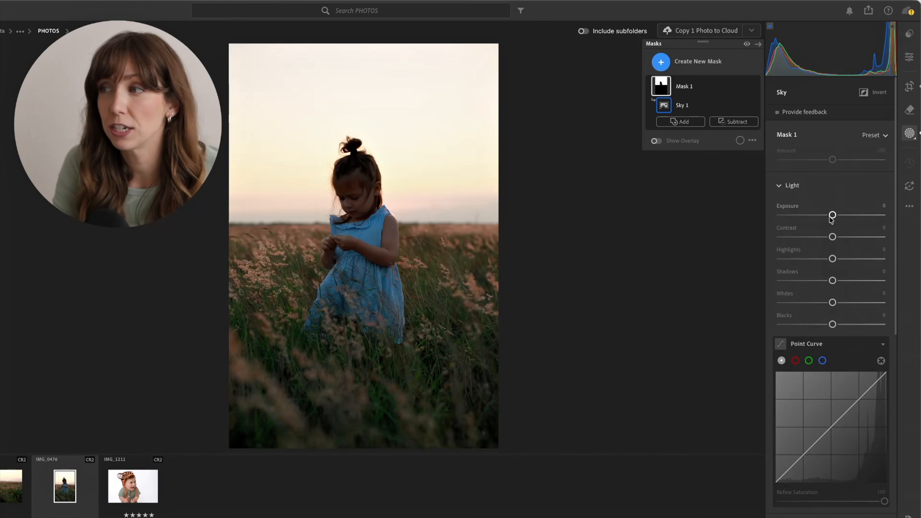
drag(832, 215, 826, 217)
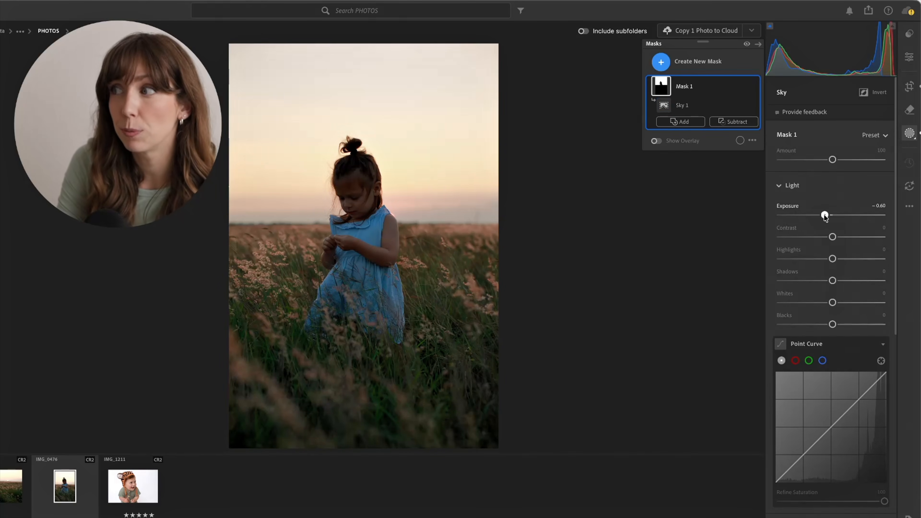
drag(832, 258, 760, 261)
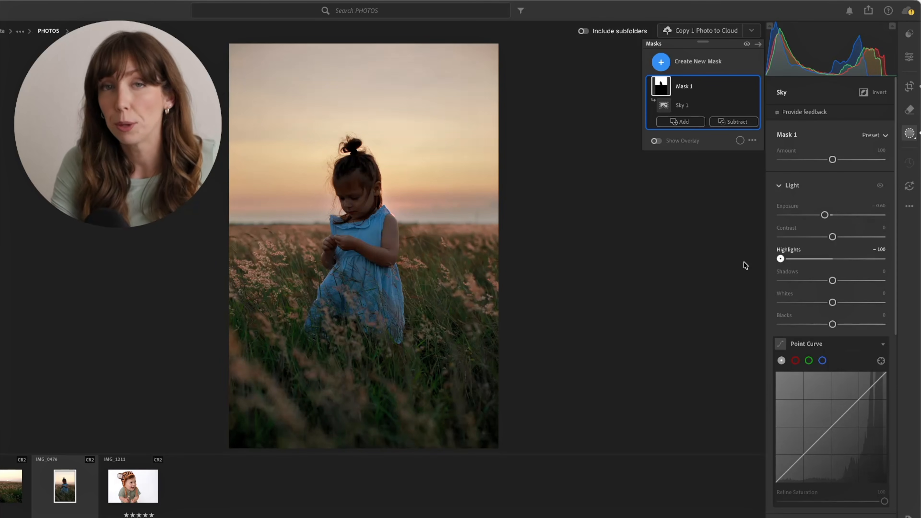
drag(744, 261, 743, 261)
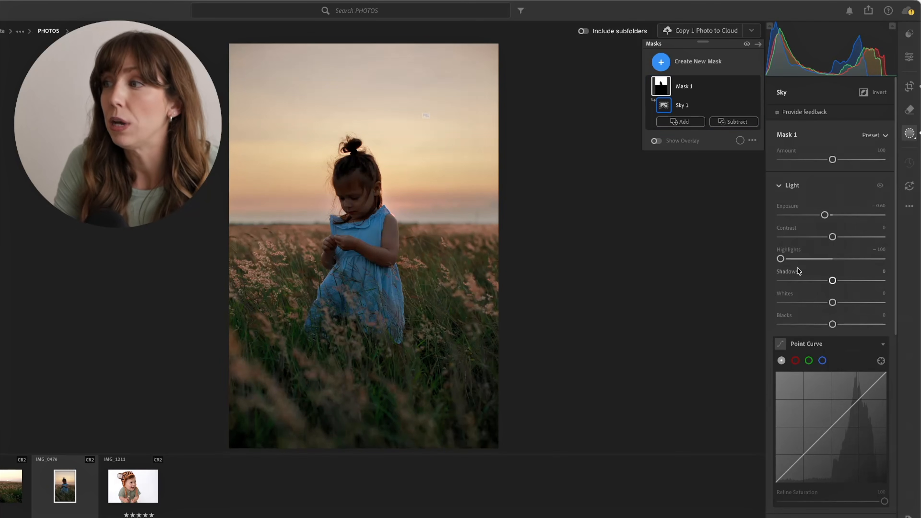
Add Dehaze of about +25 and Clarity of +18 to the sky mask
scroll(818, 275, down, 1)
scroll(818, 278, down, 10)
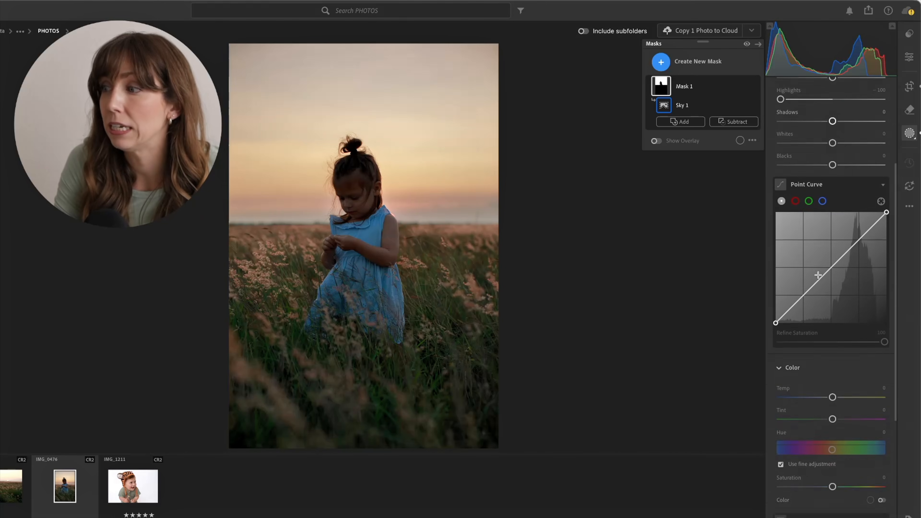
scroll(819, 278, down, 3)
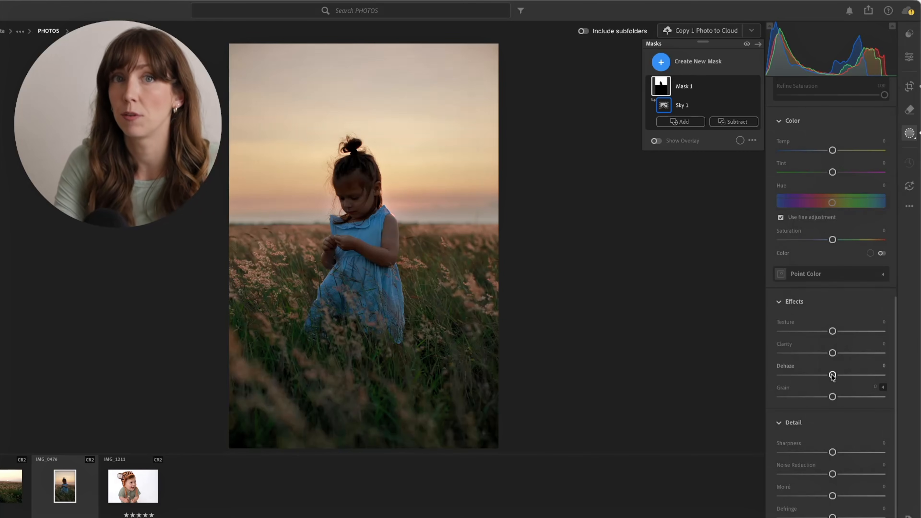
drag(833, 377, 880, 378)
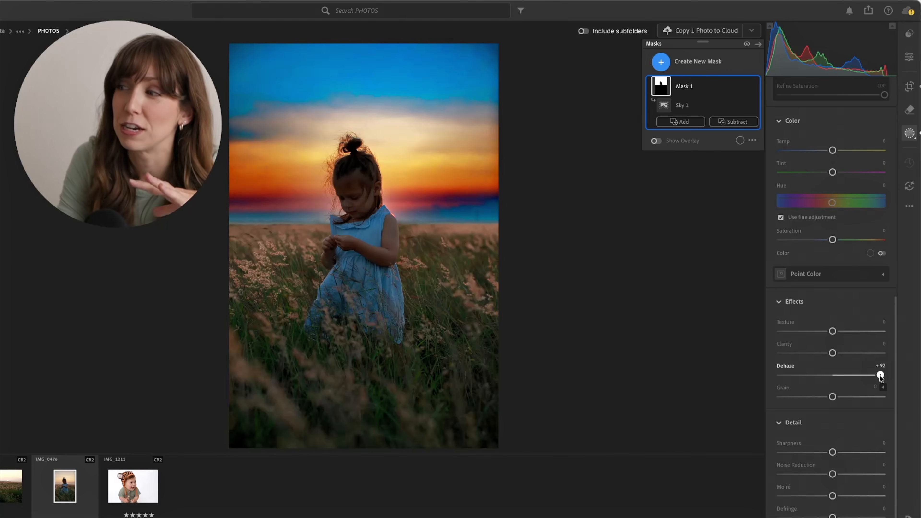
drag(881, 378, 850, 376)
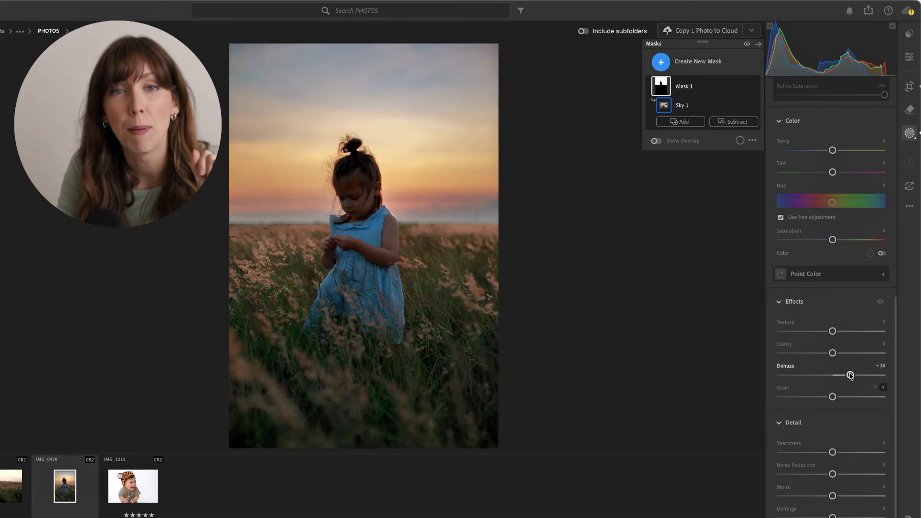
drag(850, 375, 841, 358)
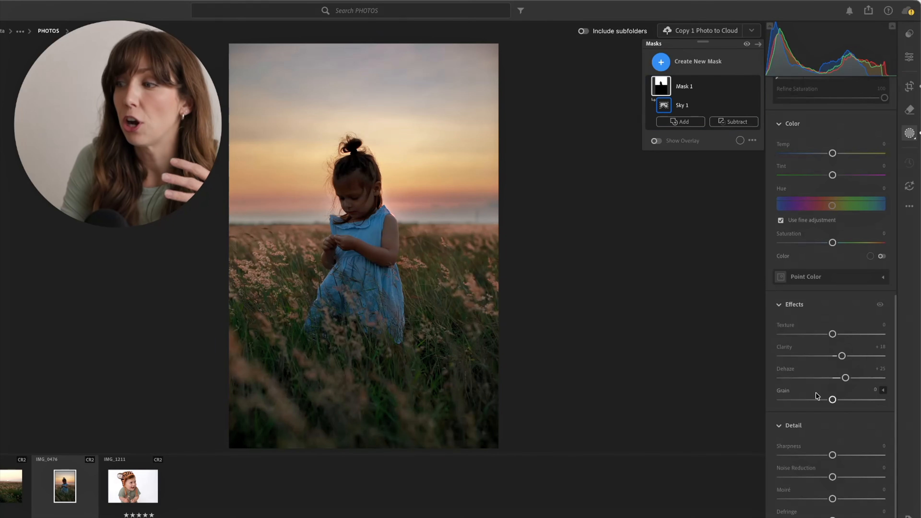
Compare the photo before and after the sky edit and inspect the horizon and the girl's outline up close
key(backslash)
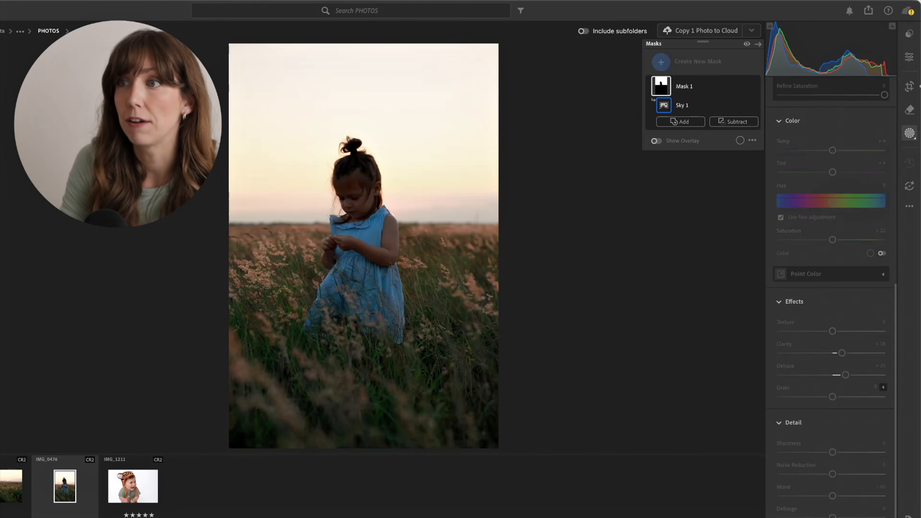
key(backslash)
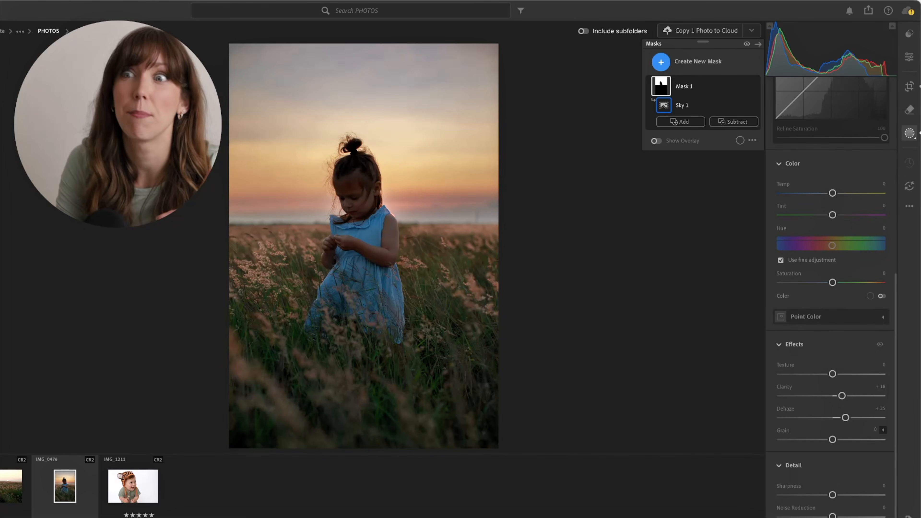
click(433, 219)
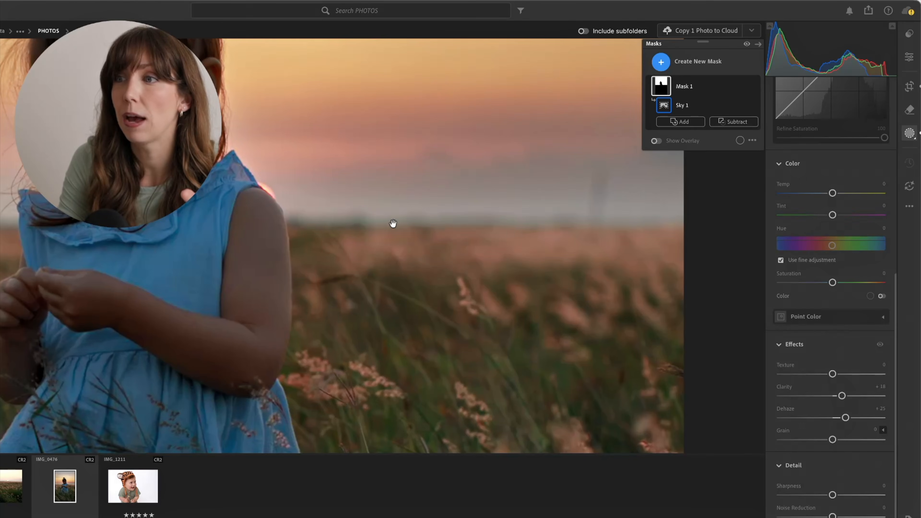
drag(442, 209, 730, 236)
drag(159, 237, 112, 263)
drag(526, 268, 469, 276)
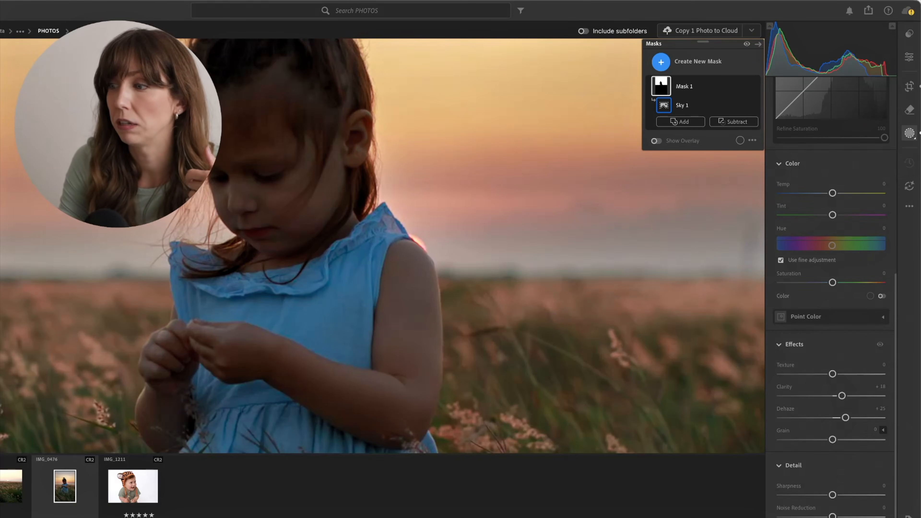
click(509, 452)
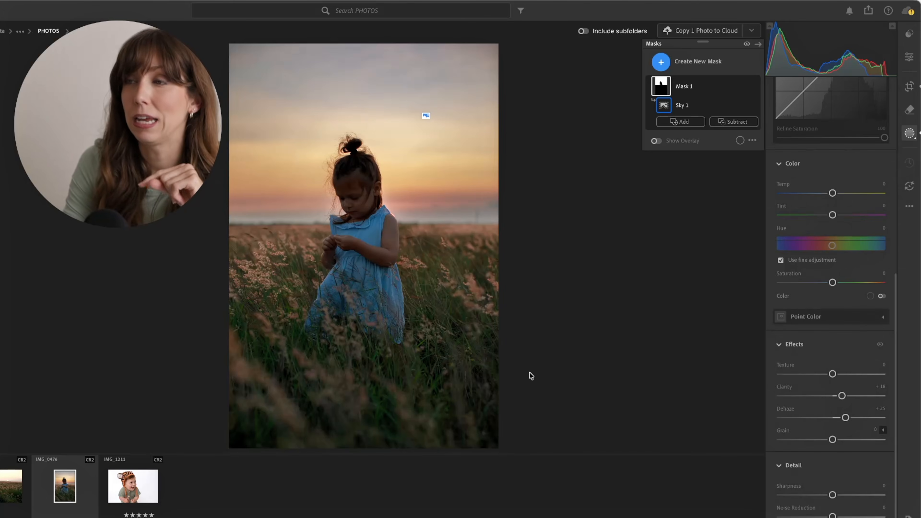
Reduce the sky mask's Clarity to +11 and fine-tune its Dehaze
click(490, 189)
mouse_move(842, 396)
mouse_down()
mouse_move(827, 397)
mouse_move(838, 398)
mouse_up()
drag(840, 419, 846, 419)
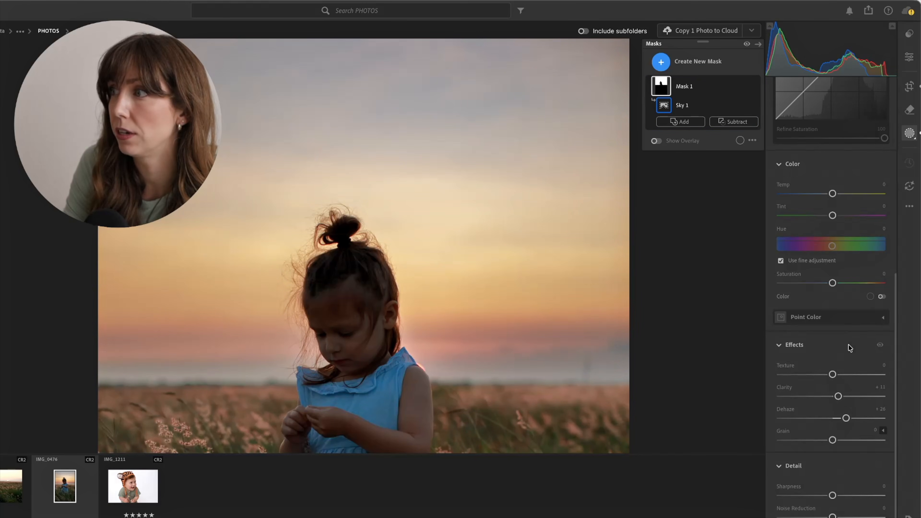
Set the sky mask's Saturation to +23 while keeping its Exposure at -0.60
scroll(846, 338, up, 10)
drag(824, 214, 825, 215)
scroll(804, 287, down, 1)
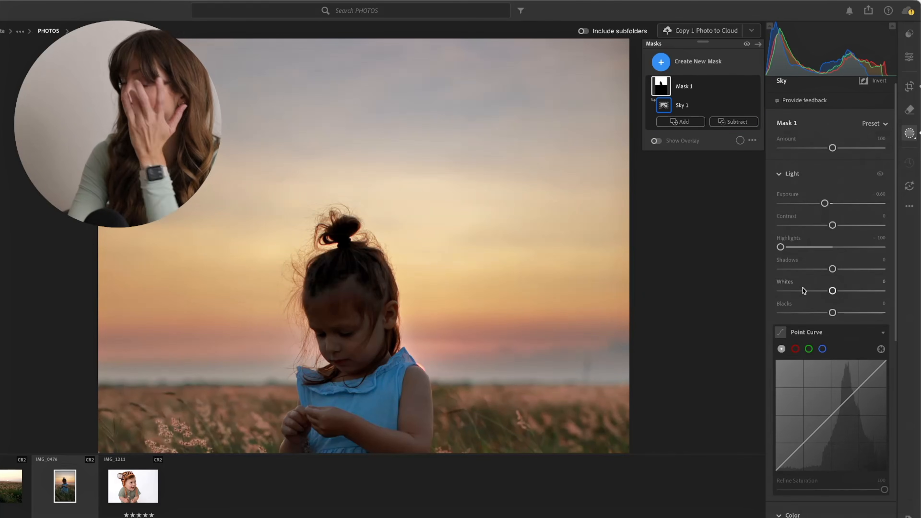
scroll(805, 287, down, 5)
scroll(805, 287, down, 6)
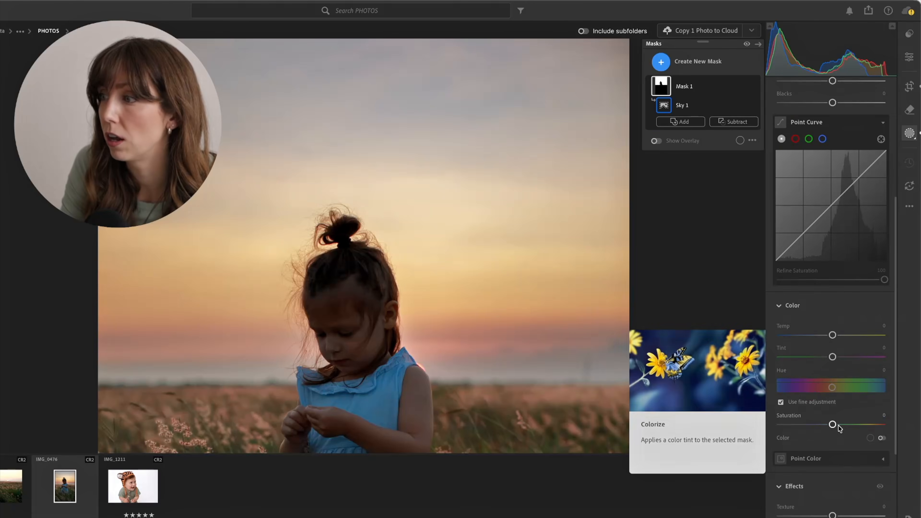
drag(837, 424, 885, 425)
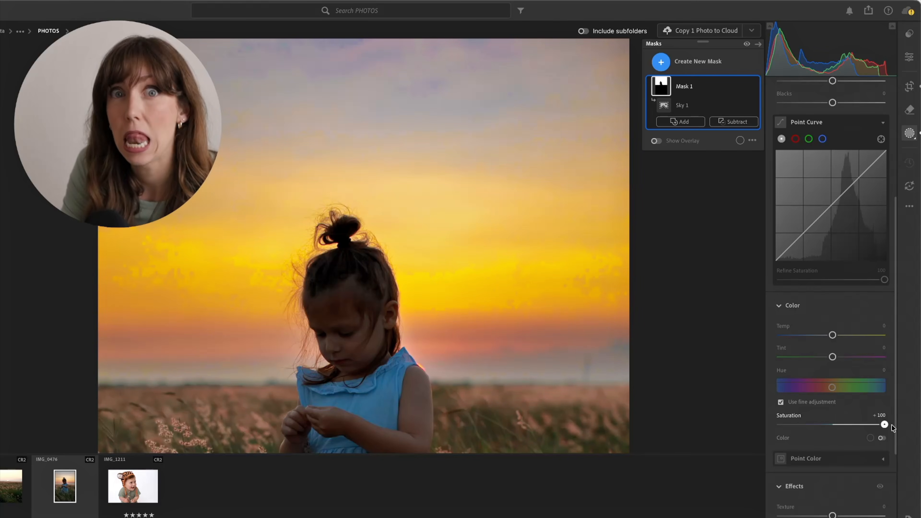
drag(892, 424, 851, 425)
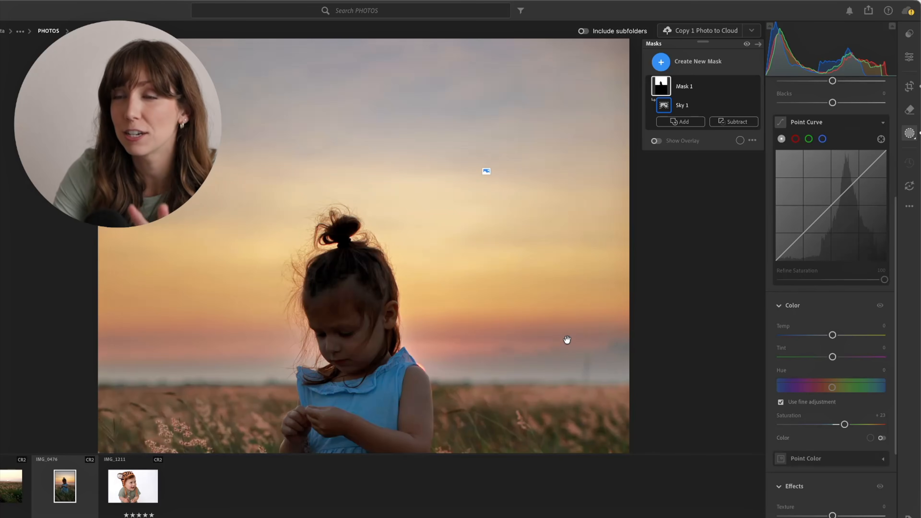
Create a second mask that automatically selects the girl as the subject
scroll(559, 329, down, 5)
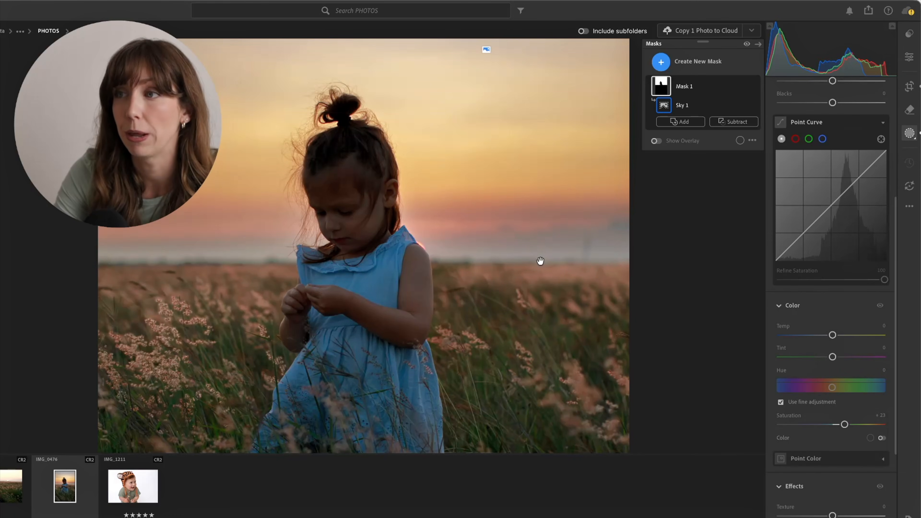
scroll(536, 266, up, 3)
scroll(878, 126, up, 8)
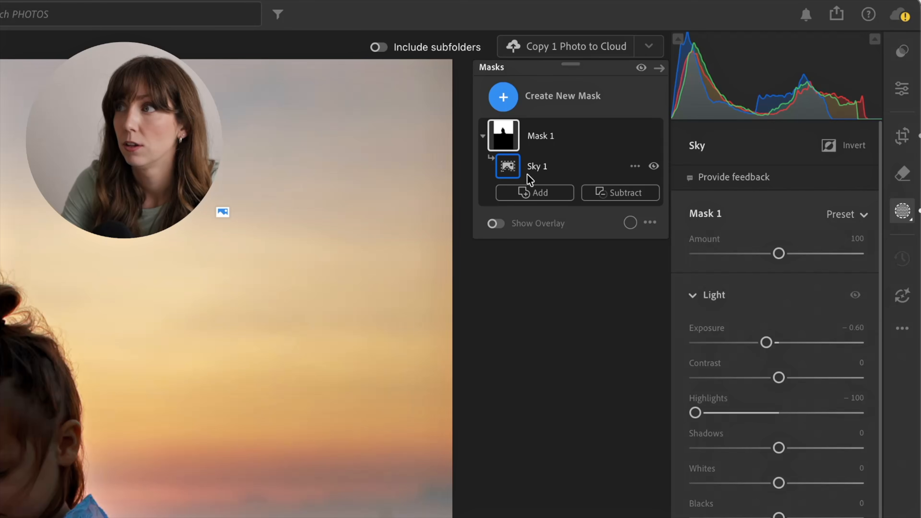
click(502, 99)
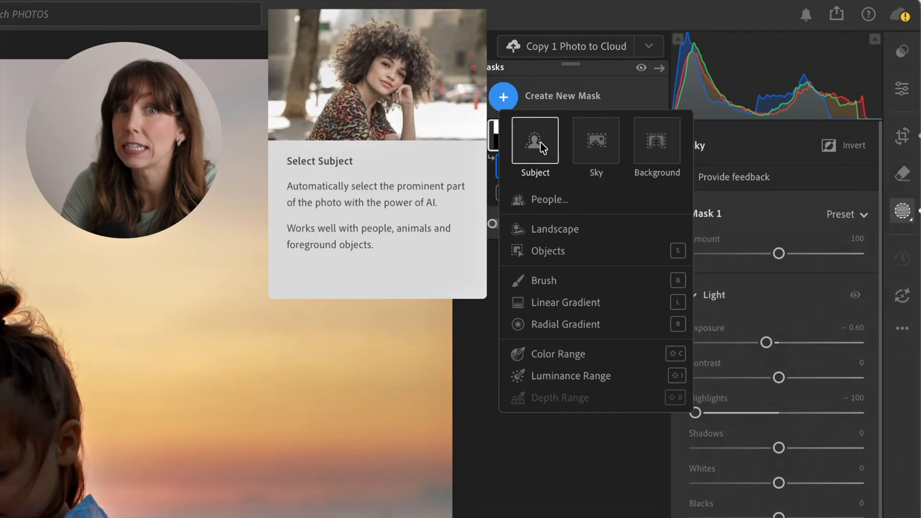
click(541, 142)
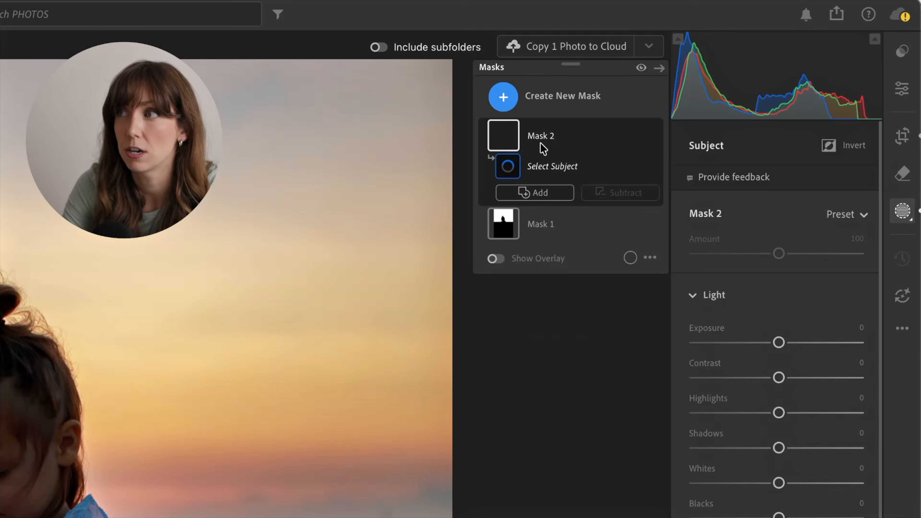
mouse_move(270, 514)
mouse_down()
mouse_move(366, 306)
mouse_move(253, 314)
mouse_move(254, 305)
mouse_move(254, 517)
mouse_up()
drag(251, 226, 251, 280)
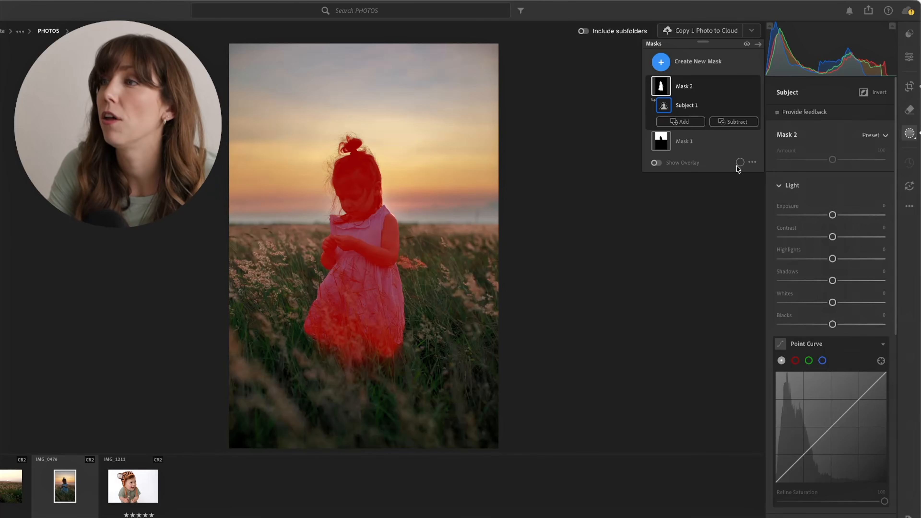
Brighten the subject mask with Exposure of about +0.33 and Shadows of +21
drag(833, 215, 837, 216)
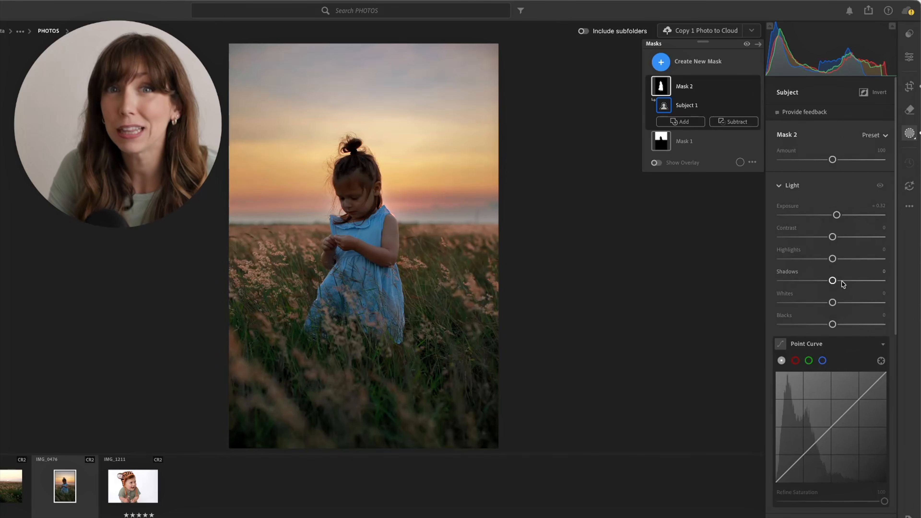
drag(842, 282, 843, 282)
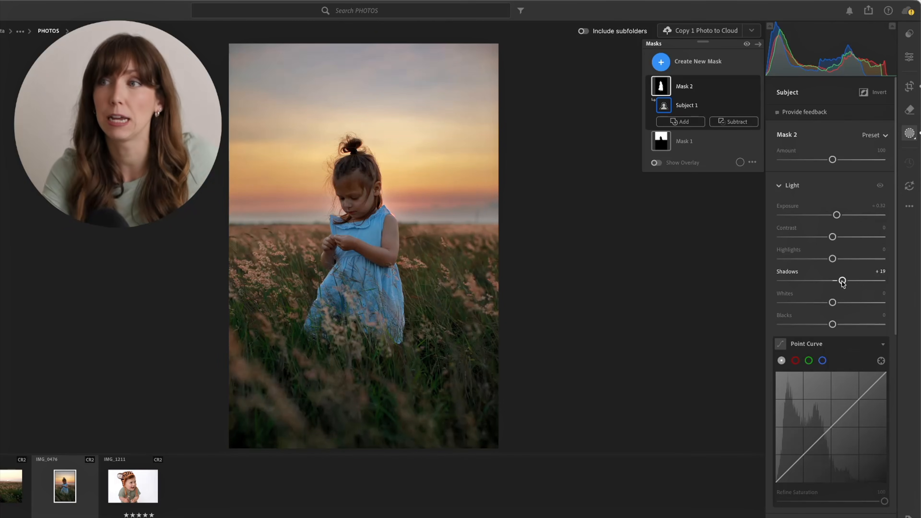
drag(842, 281, 844, 281)
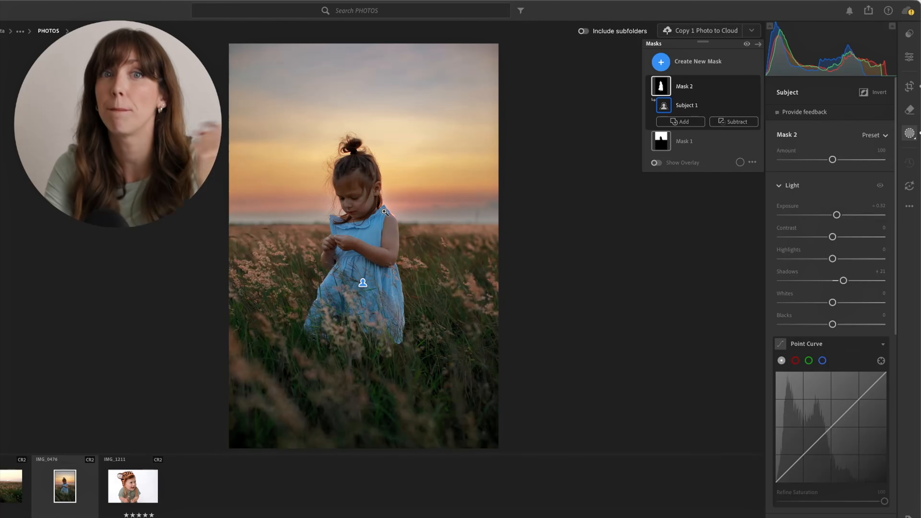
Adjust the whole photo's light with Exposure +0.28, Highlights -43 and Shadows +21
click(910, 57)
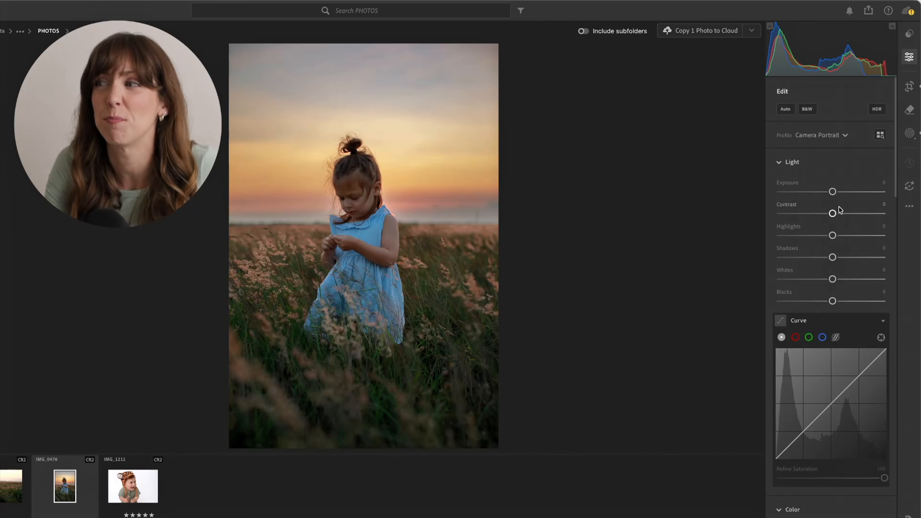
drag(833, 192, 837, 193)
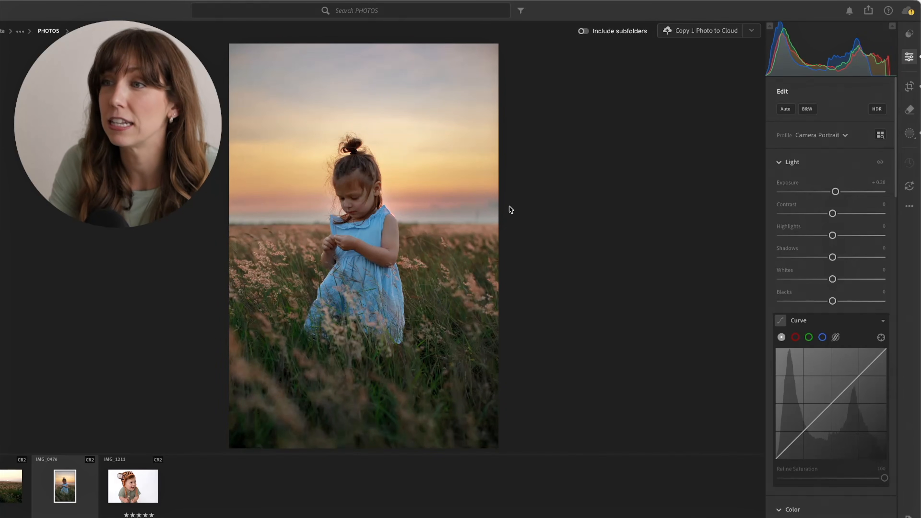
drag(819, 236, 841, 257)
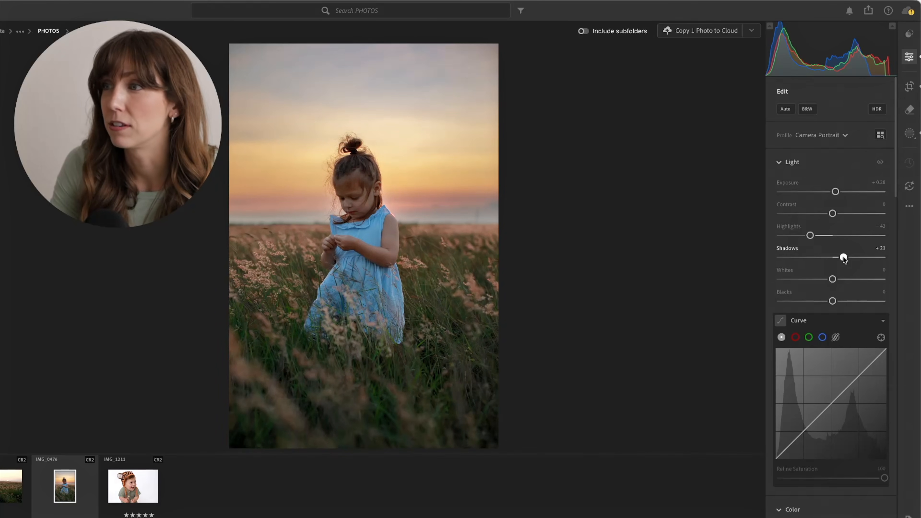
Refine the whole photo's light with Shadows +14, Blacks -23 and Contrast +12
drag(841, 257, 840, 257)
drag(832, 300, 820, 301)
drag(833, 213, 839, 214)
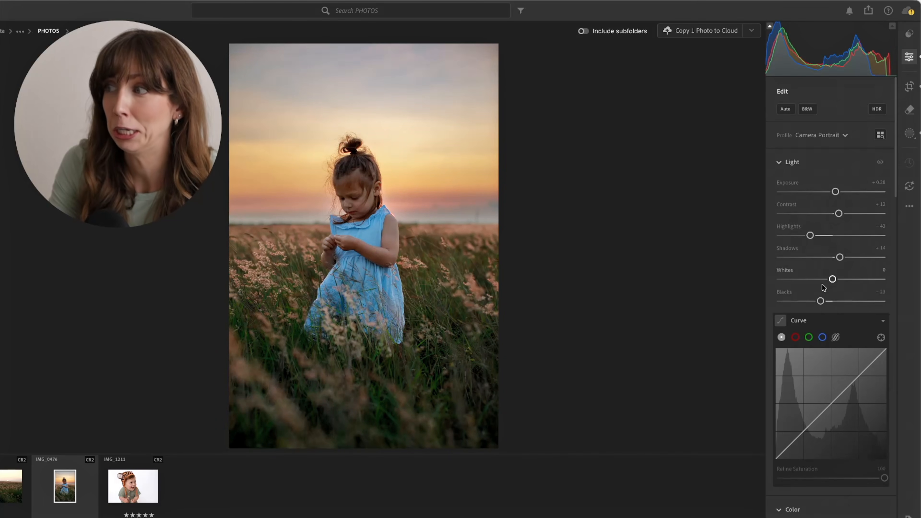
Adjust the whole photo's color with Temp about 5,665, Tint +10 and Vibrance +9
scroll(824, 296, down, 5)
drag(823, 367, 821, 367)
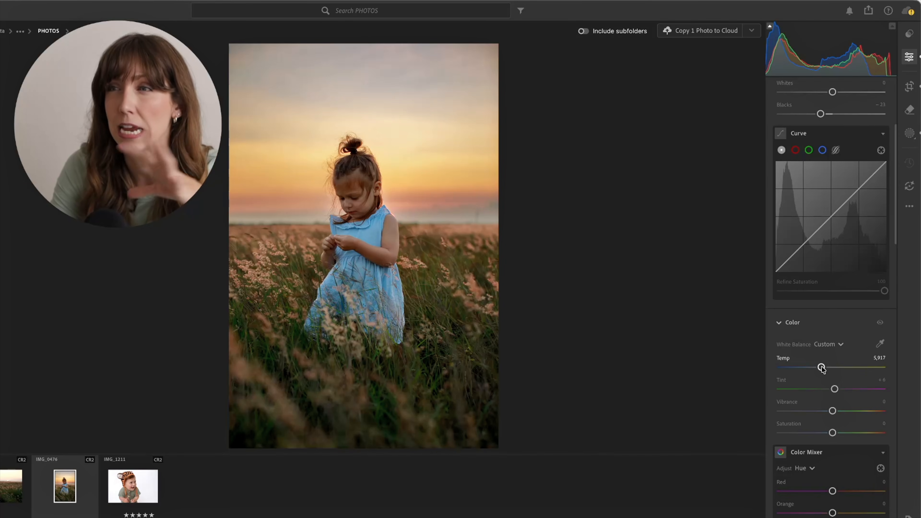
drag(821, 367, 836, 390)
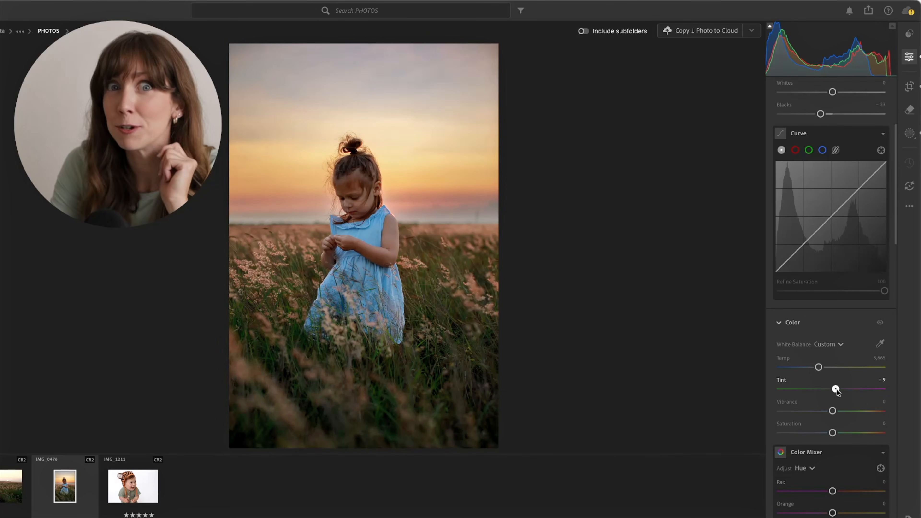
drag(837, 391, 837, 411)
scroll(841, 417, down, 5)
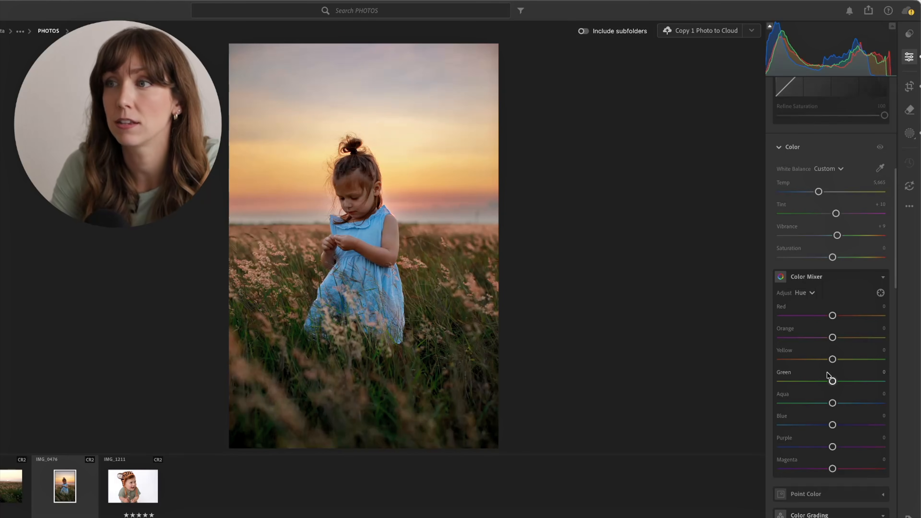
scroll(831, 378, down, 6)
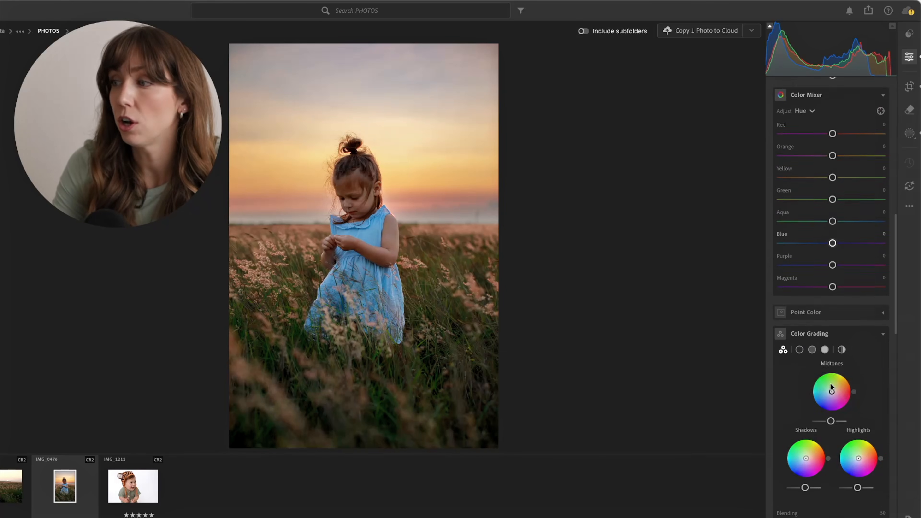
scroll(805, 362, up, 8)
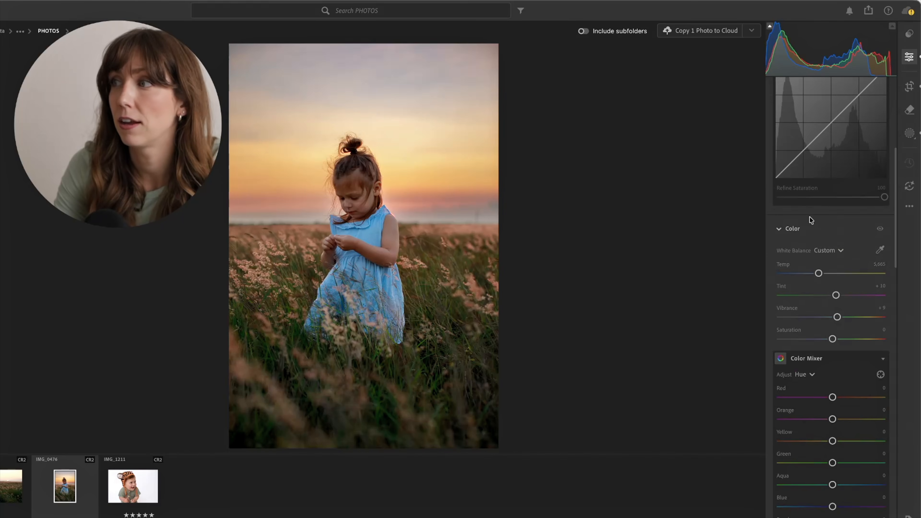
scroll(823, 232, up, 6)
Reset the sky mask's Whites to 0 and lower its Blacks to -11
click(906, 134)
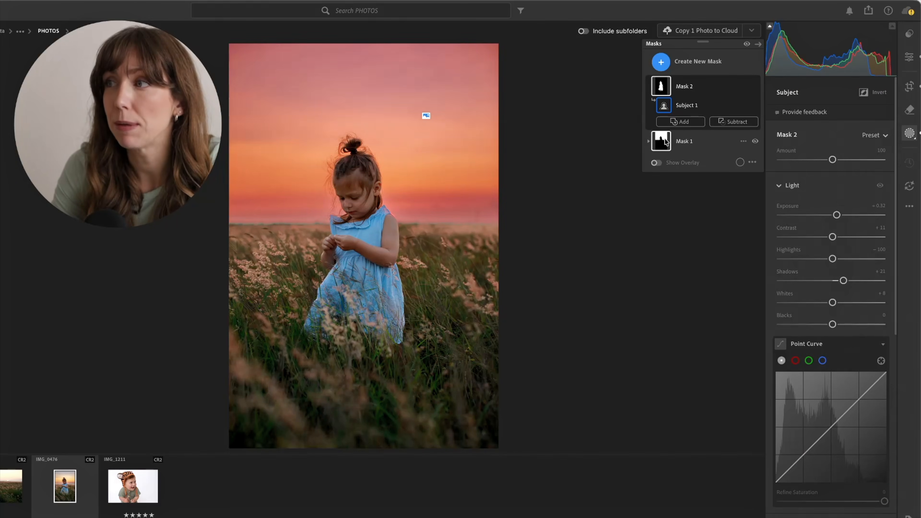
click(665, 139)
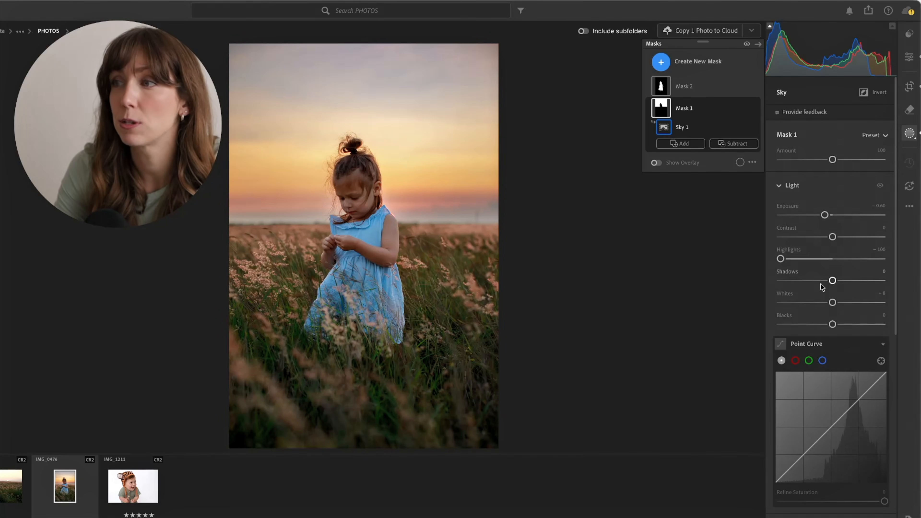
double_click(833, 302)
drag(823, 325, 827, 325)
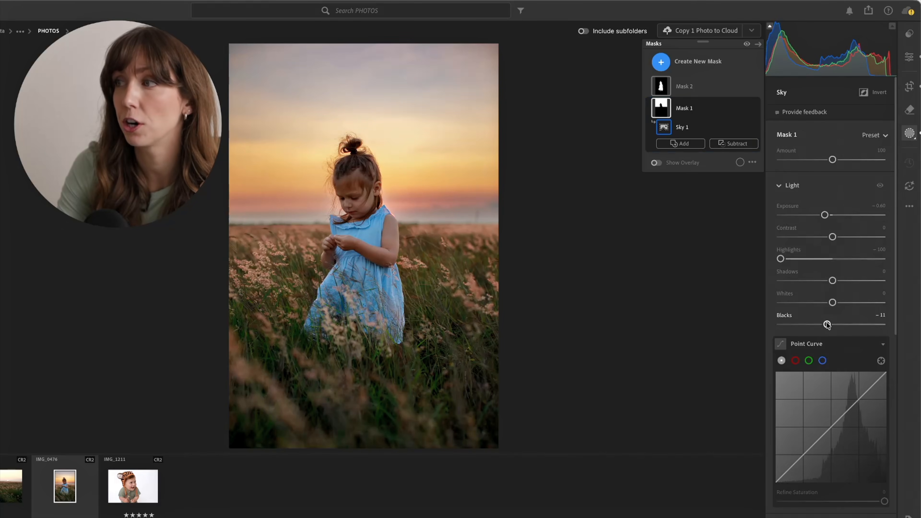
Collapse the sky mask's Point Curve and set its Dehaze to +25
scroll(823, 326, down, 3)
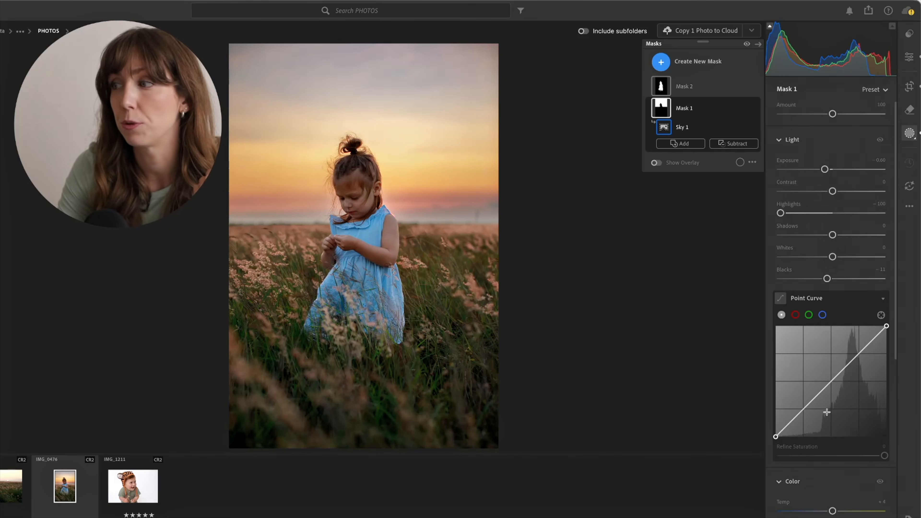
scroll(829, 411, down, 1)
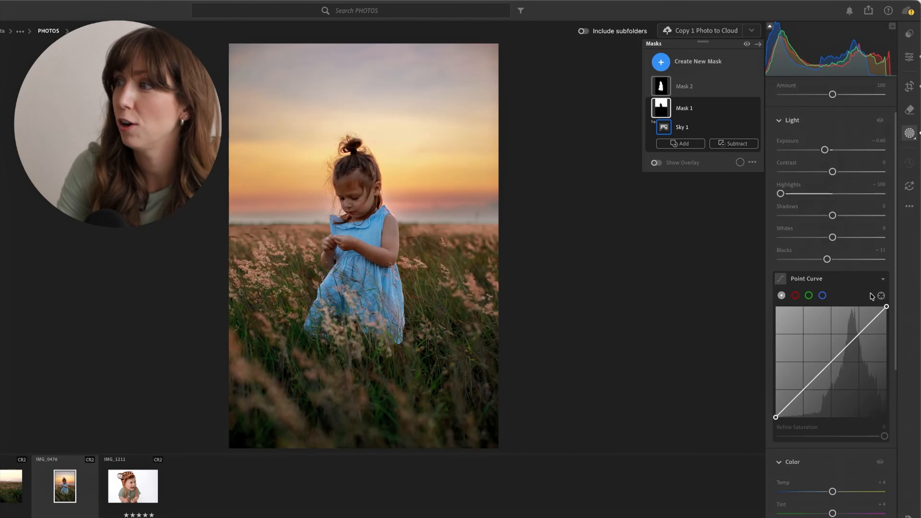
click(884, 280)
scroll(845, 326, down, 8)
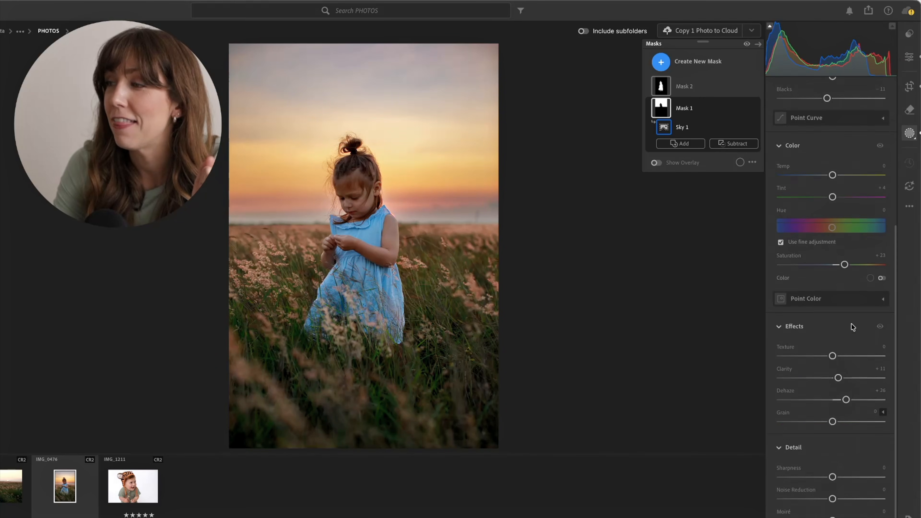
drag(847, 376, 845, 376)
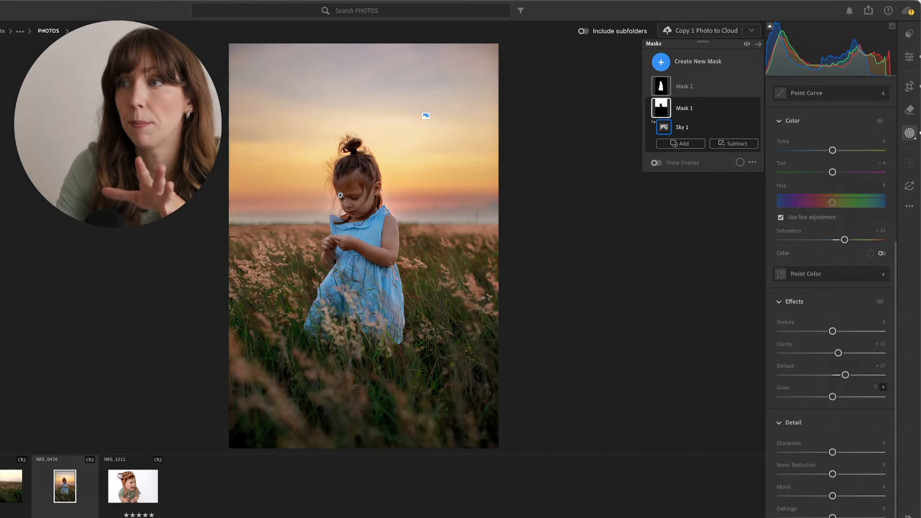
Check the girl's face up close and set the sky mask's Noise Reduction to +23
click(341, 196)
click(430, 198)
click(842, 475)
drag(842, 474, 845, 474)
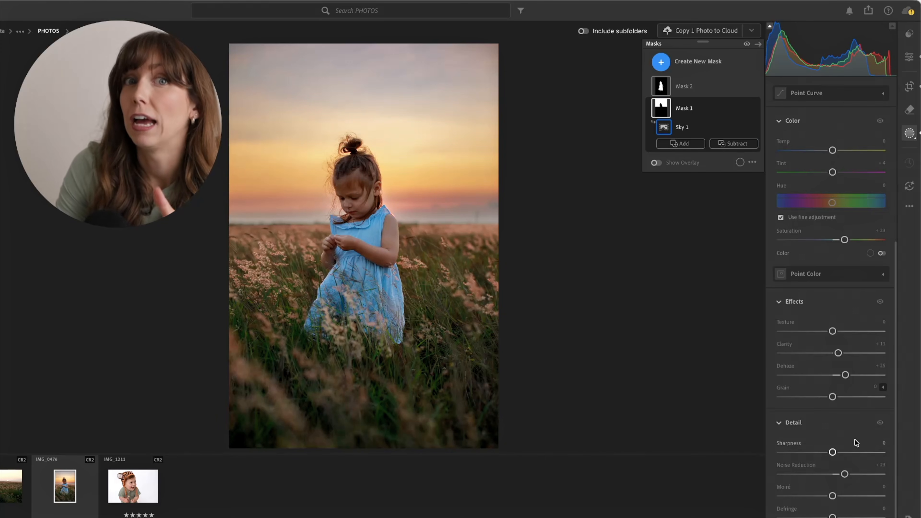
Set the subject mask's Shadows to +25 and Contrast to +6, and inspect the girl's face up close
scroll(857, 412, up, 4)
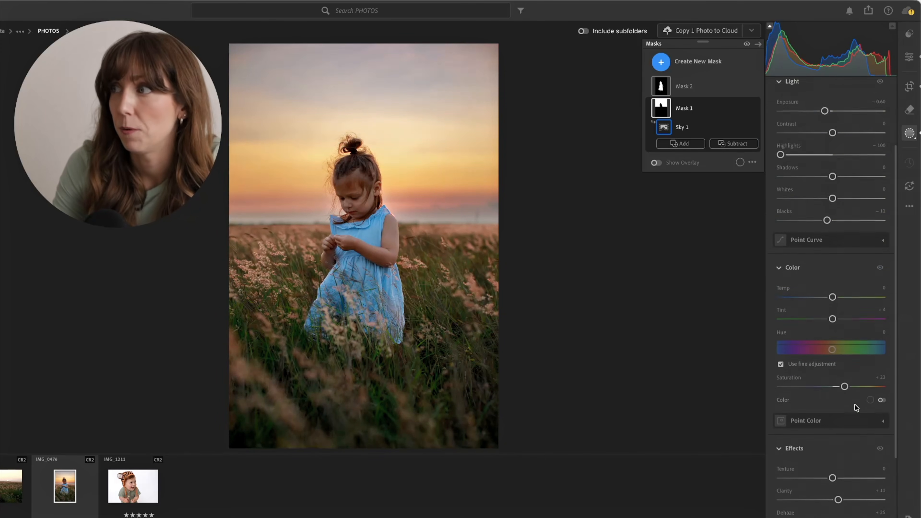
click(662, 86)
drag(843, 281, 848, 282)
drag(832, 237, 837, 238)
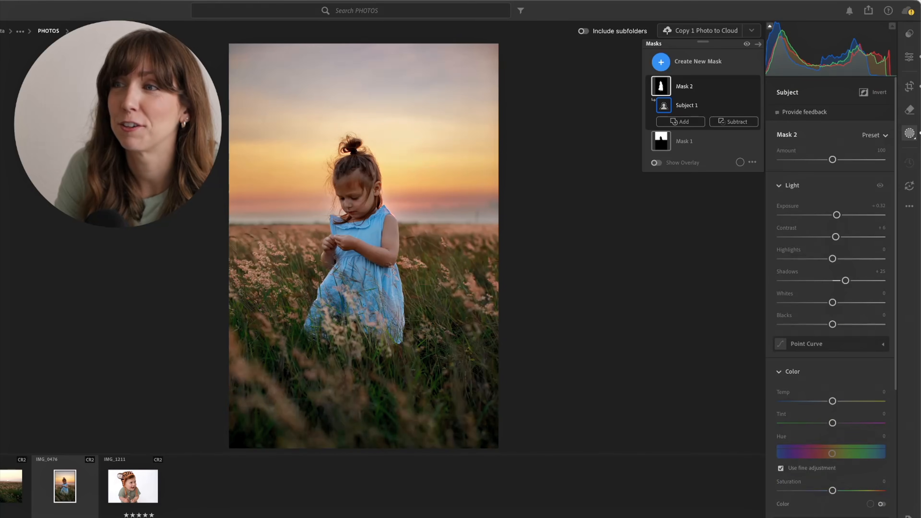
click(337, 198)
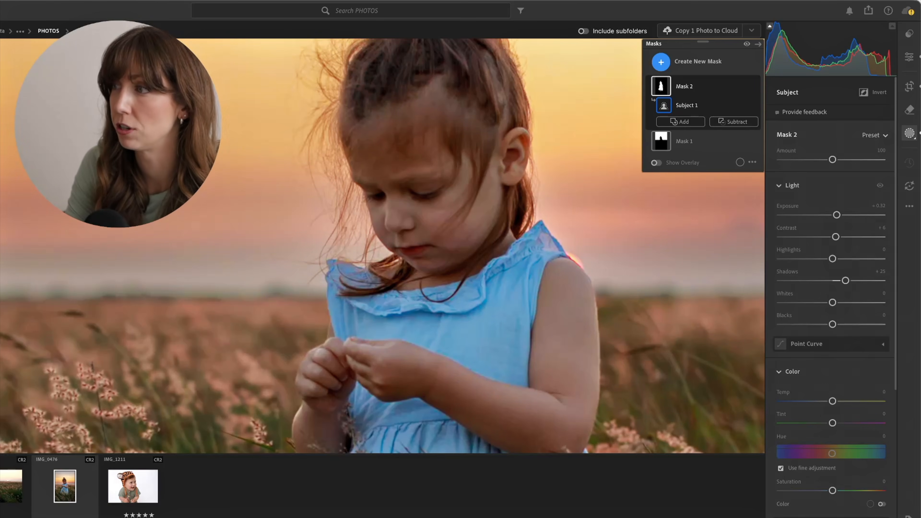
key(z)
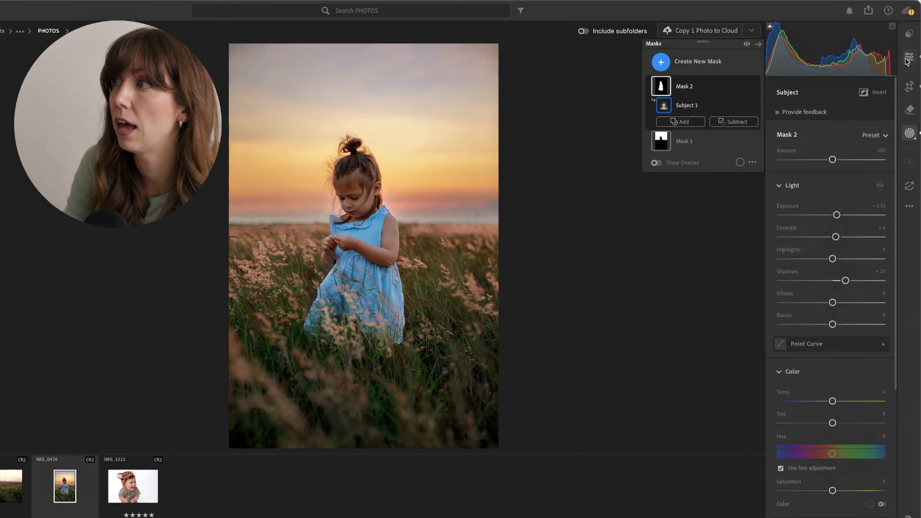
Raise the whole photo's Saturation to +3
click(909, 60)
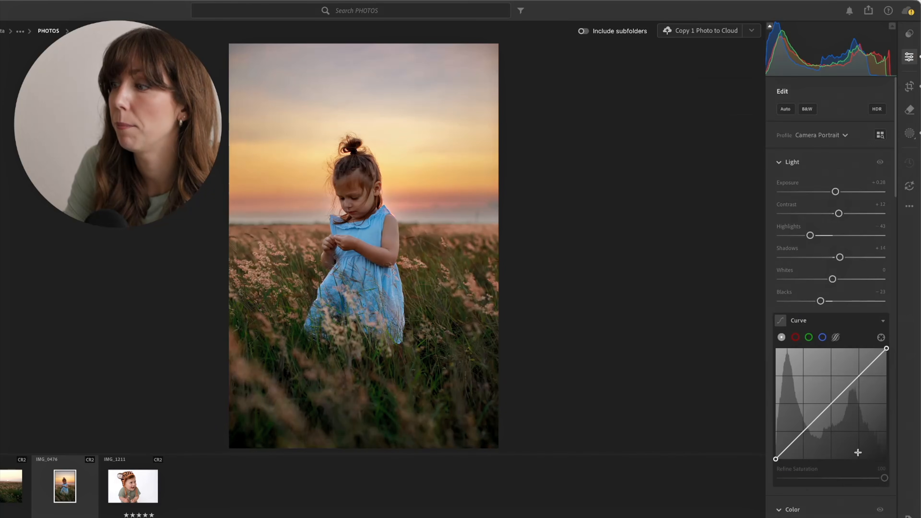
scroll(856, 452, down, 10)
scroll(858, 455, down, 5)
drag(833, 264, 835, 265)
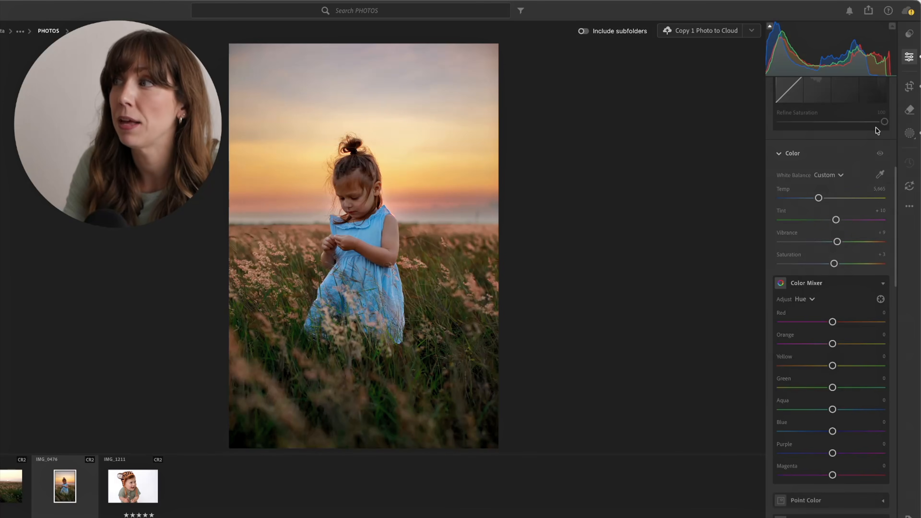
Create a brush mask with Size 14 and Feather 15, painted over the girl's face
click(910, 133)
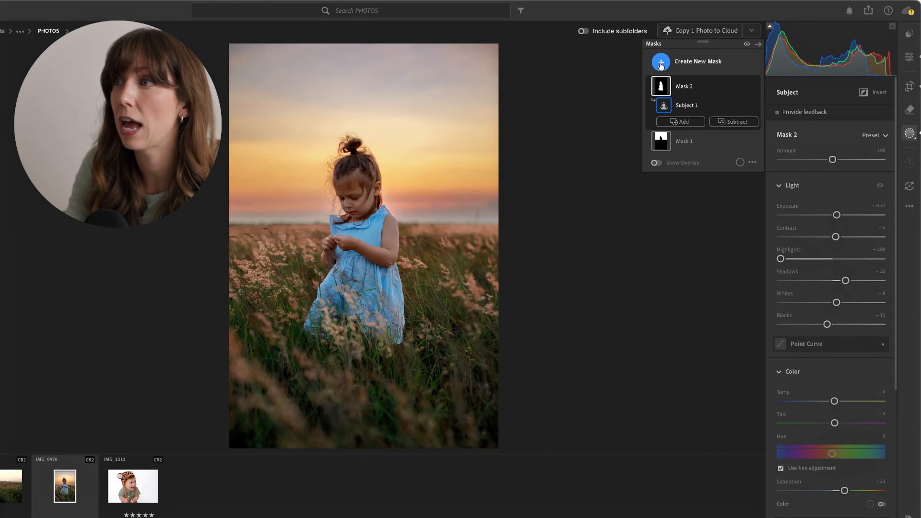
click(661, 62)
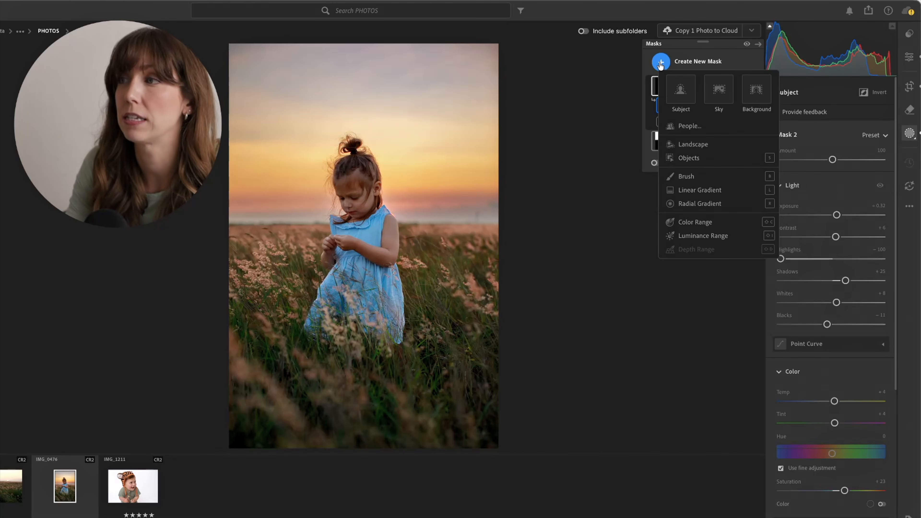
click(686, 177)
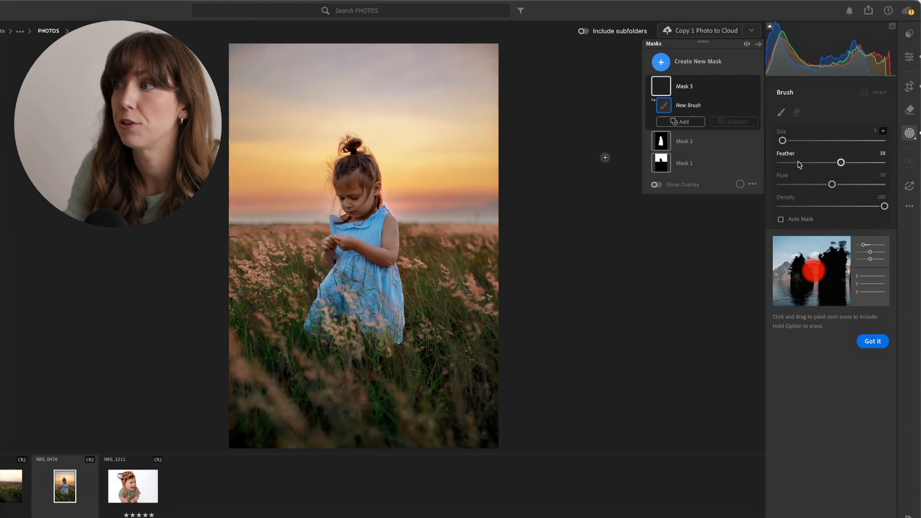
mouse_move(782, 141)
mouse_down()
mouse_move(826, 141)
mouse_move(792, 142)
mouse_up()
drag(841, 163, 797, 163)
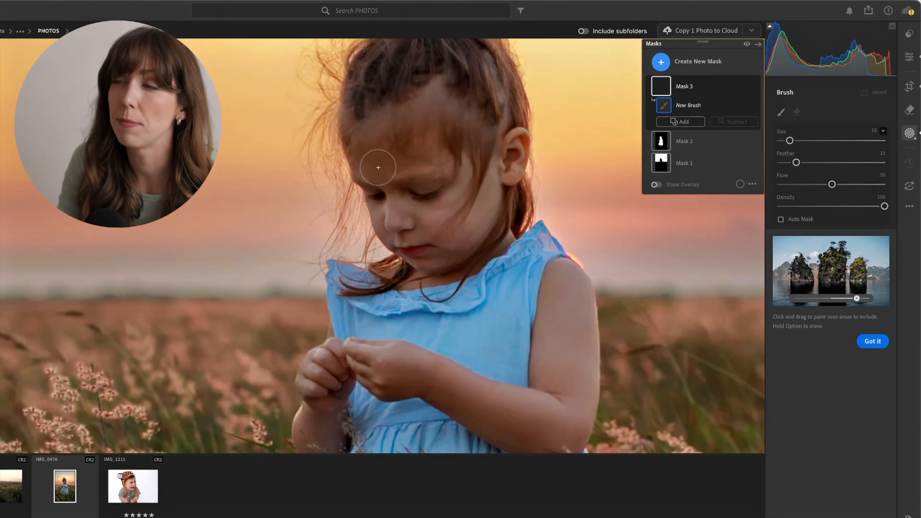
drag(790, 140, 800, 141)
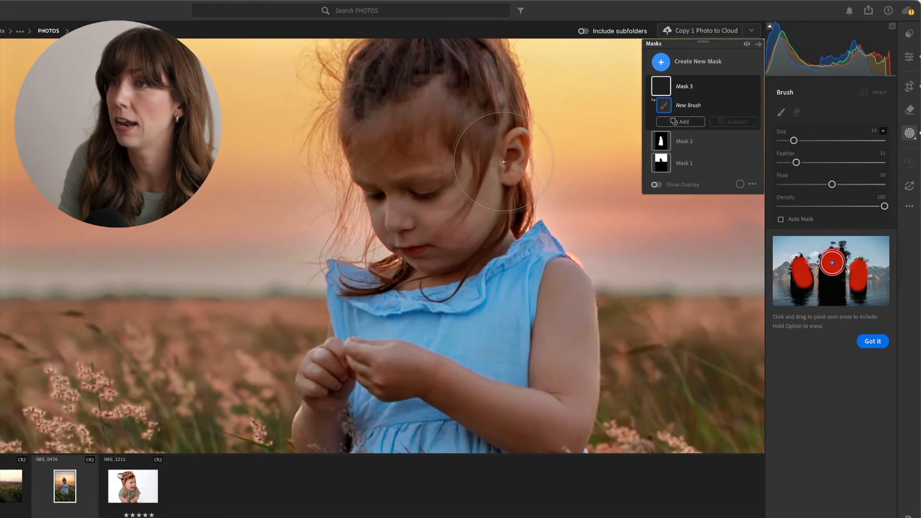
mouse_move(424, 140)
mouse_down()
mouse_move(411, 160)
mouse_move(401, 154)
mouse_move(406, 193)
mouse_move(417, 145)
mouse_move(379, 154)
mouse_move(380, 135)
mouse_move(393, 153)
mouse_move(391, 130)
mouse_up()
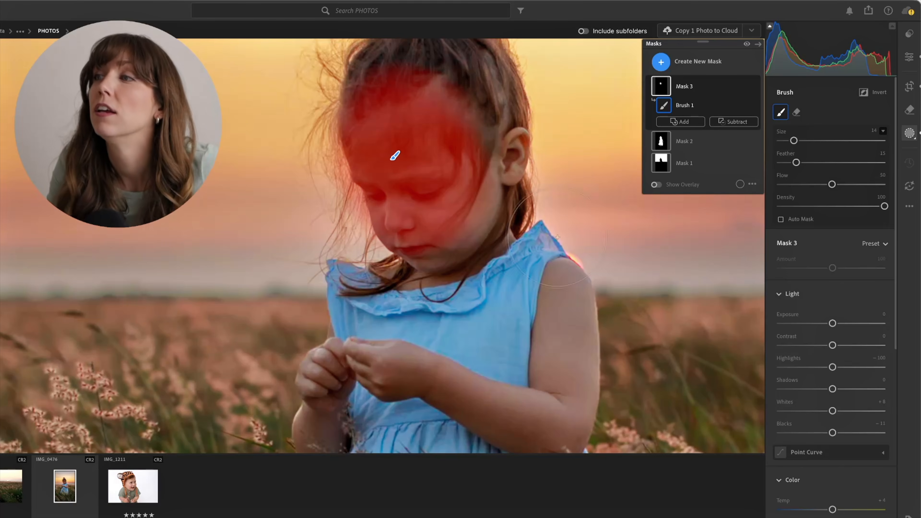
Brighten the face brush mask with Exposure +0.24, Highlights -16 and Shadows +4
drag(833, 323, 836, 324)
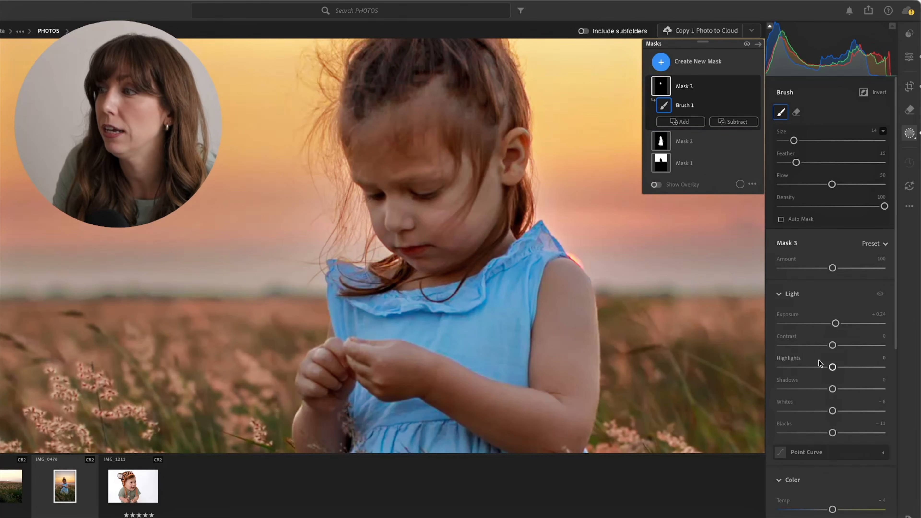
click(824, 367)
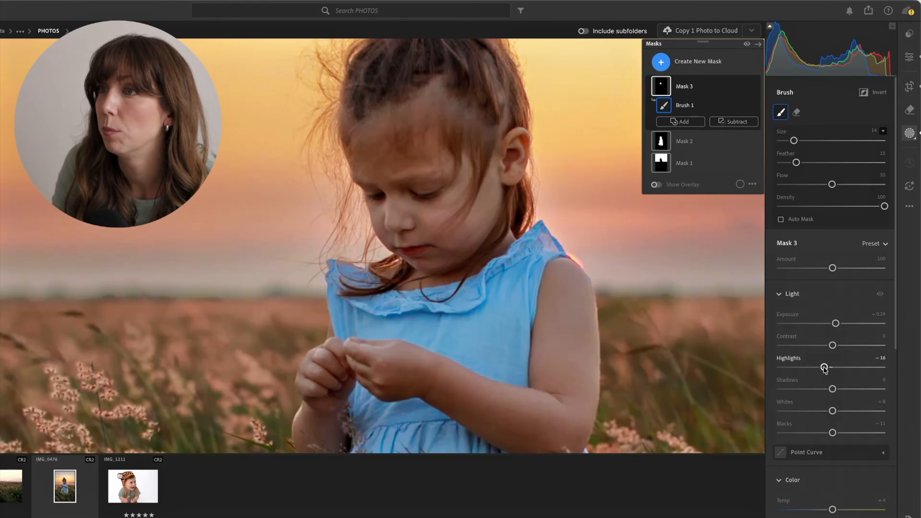
click(836, 389)
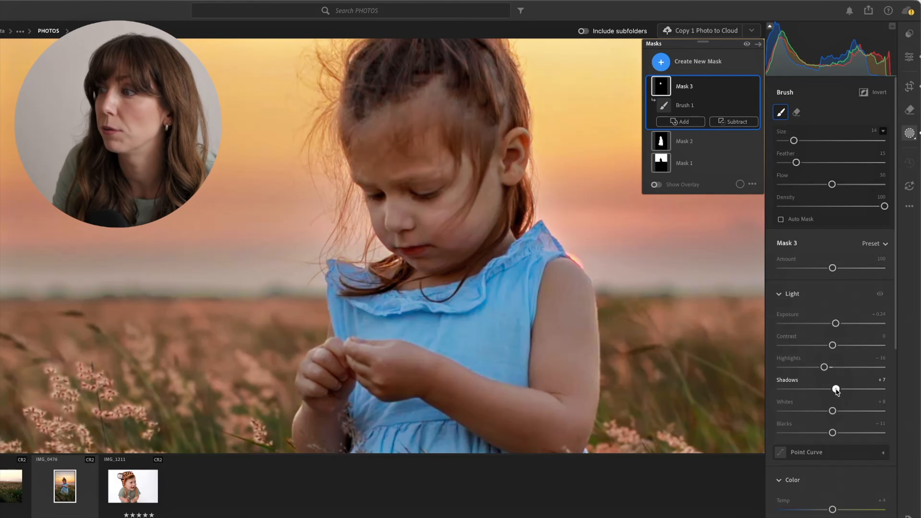
drag(836, 390, 835, 390)
key(z)
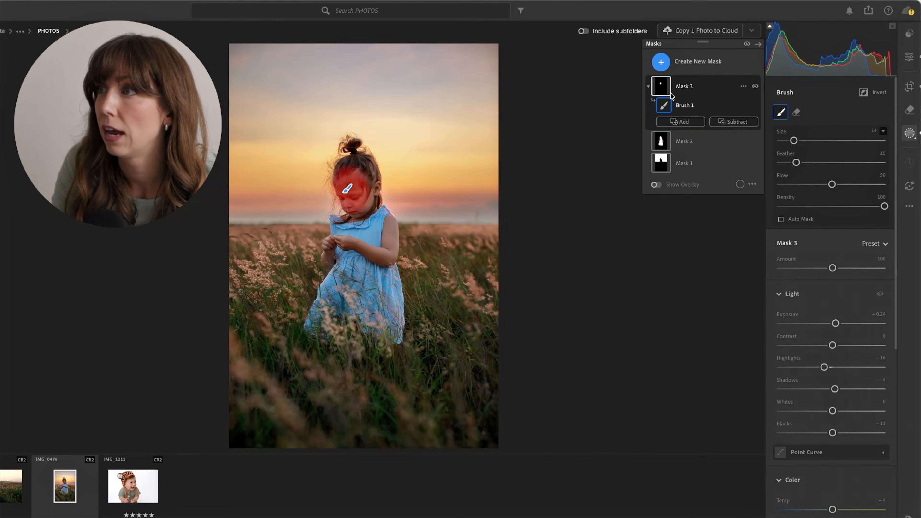
Compare the photo with and without the face mask, and the edited version against the original
click(755, 87)
click(756, 86)
click(756, 86)
click(756, 87)
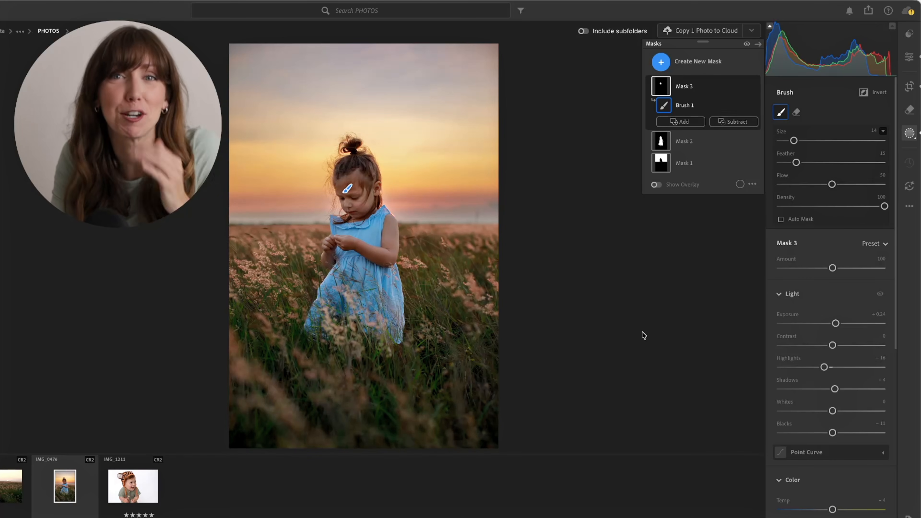
click(743, 517)
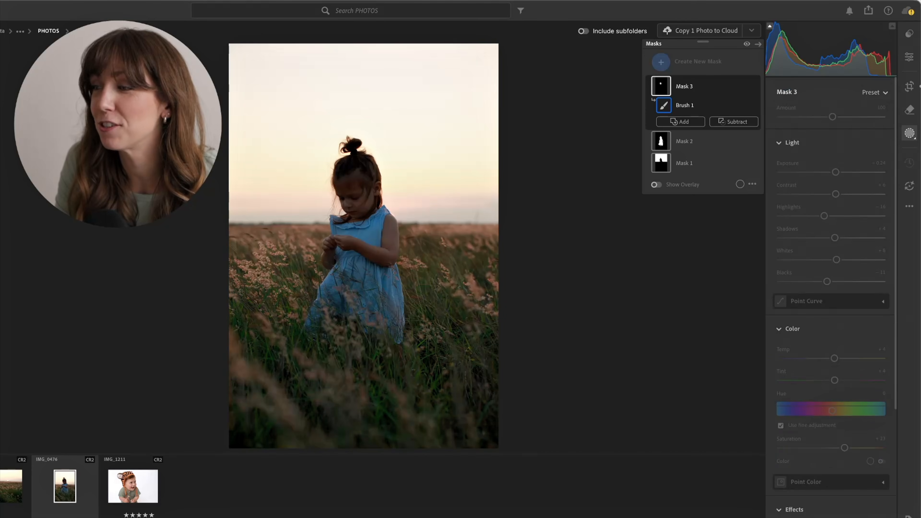
click(743, 517)
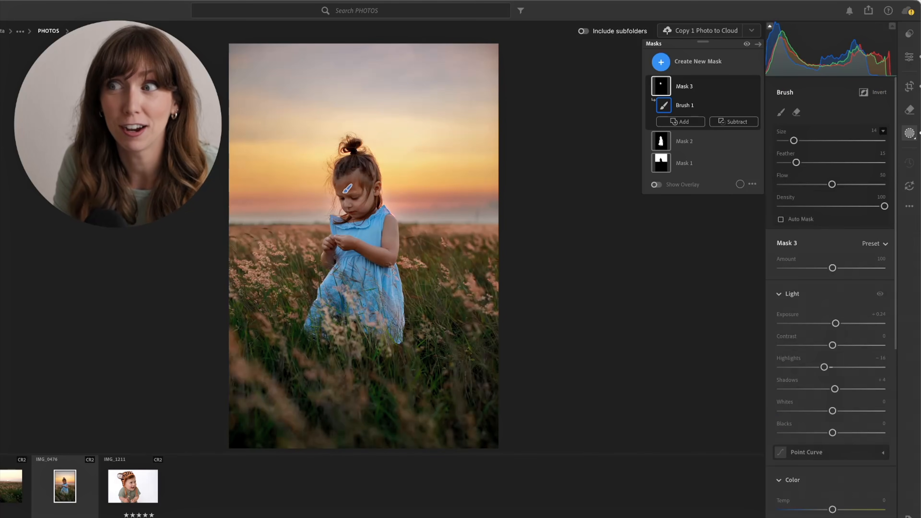